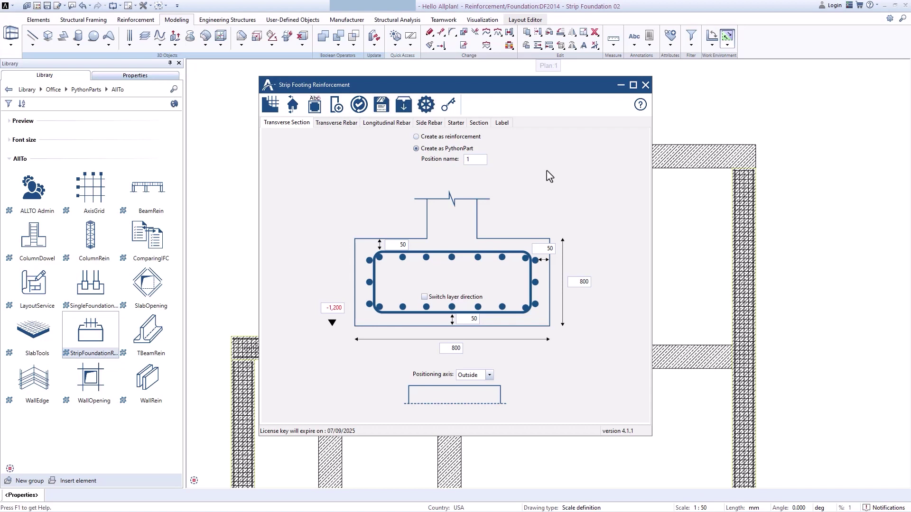
Step: Set the foundation name to 1 in the section settings
click(478, 123)
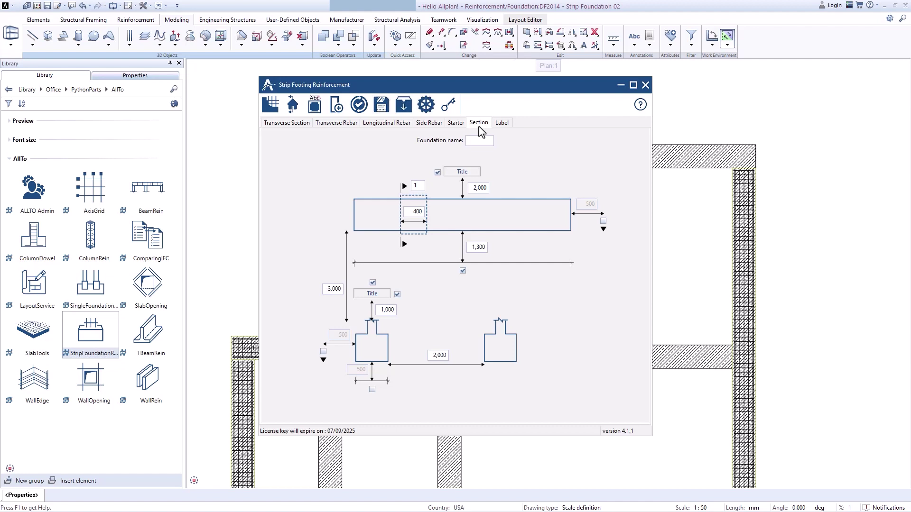
click(480, 141)
text(1)
Step: Reinsert the Foundation Name placeholder after the word "Foundation" in the longitudinal view's title, keeping 1 as the foundation name
click(468, 173)
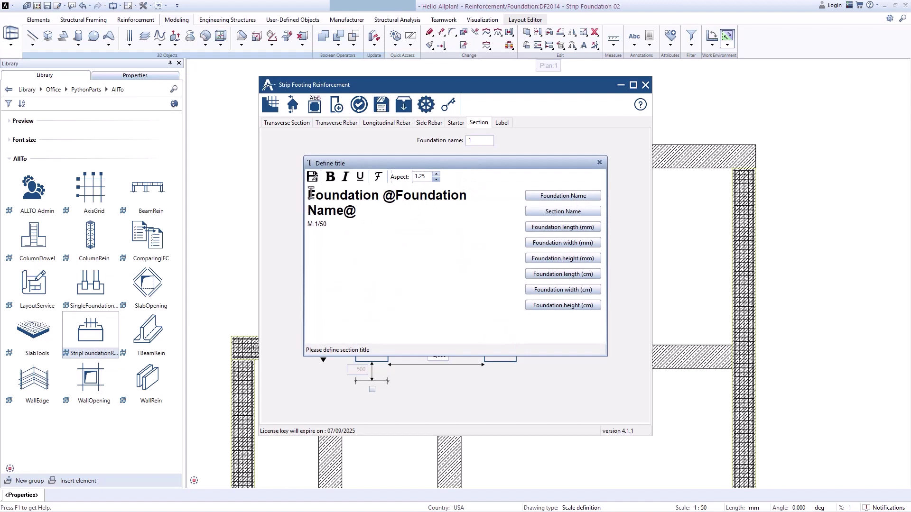
drag(308, 195, 424, 223)
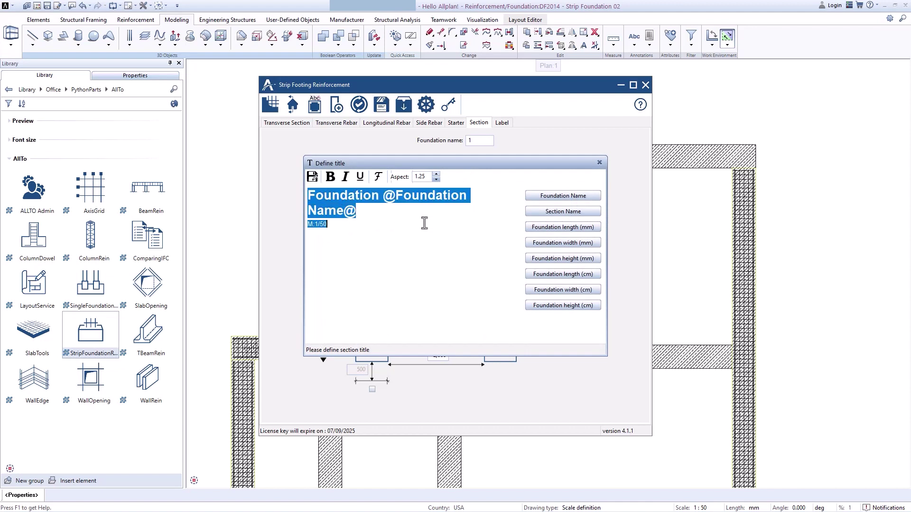
click(411, 211)
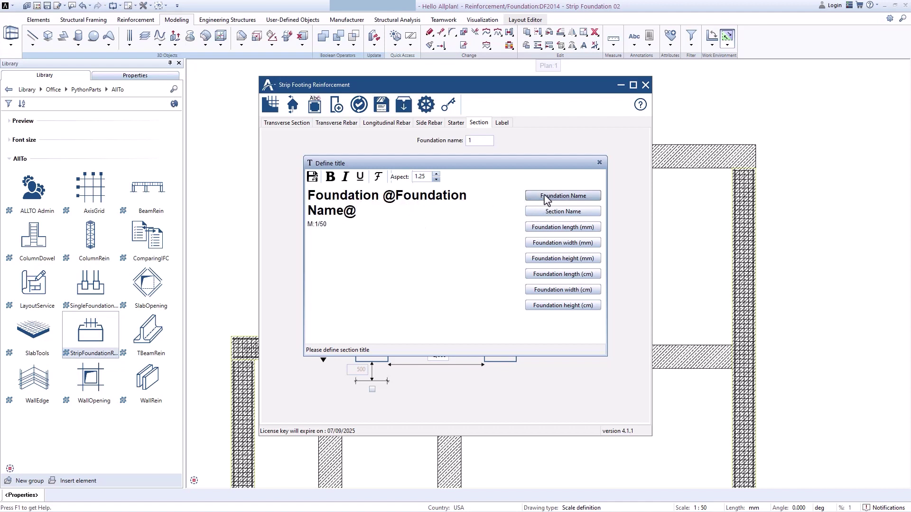
double_click(384, 196)
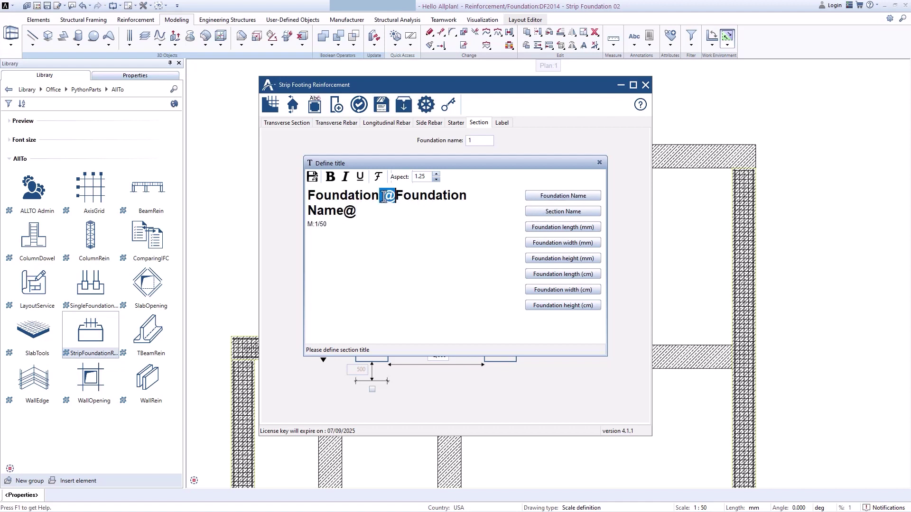
click(382, 195)
shift+click(355, 213)
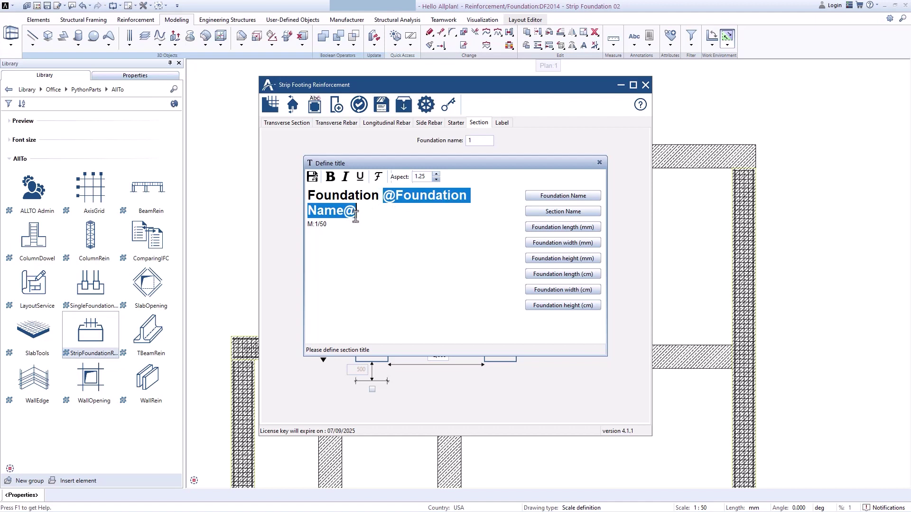
key(BackSpace)
click(549, 198)
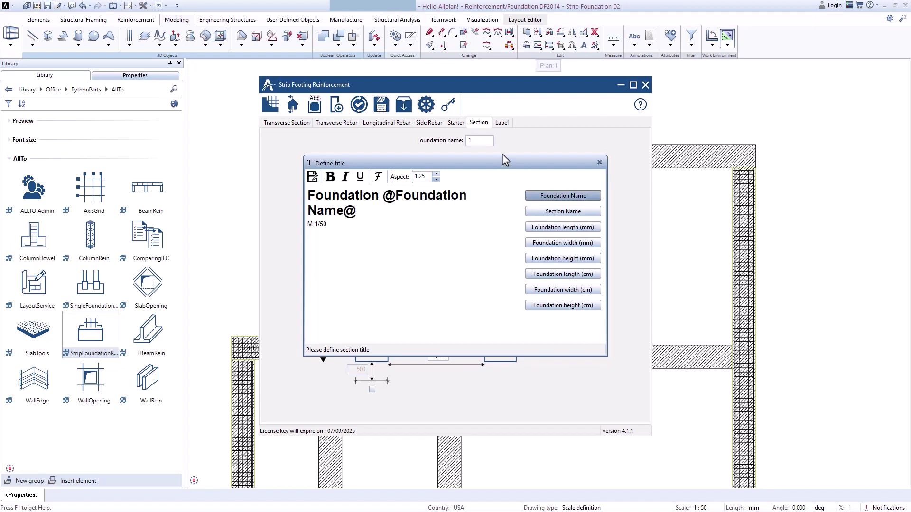
click(471, 141)
text(1)
drag(306, 196, 366, 211)
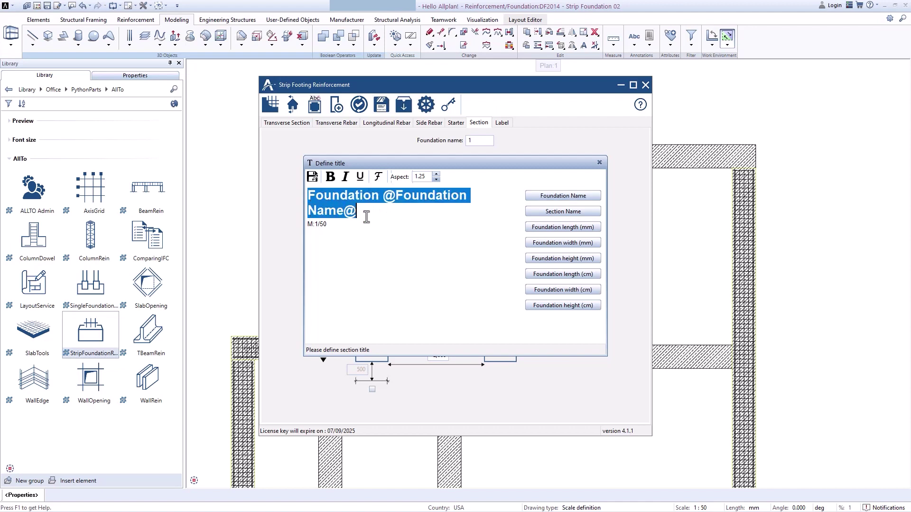
click(378, 177)
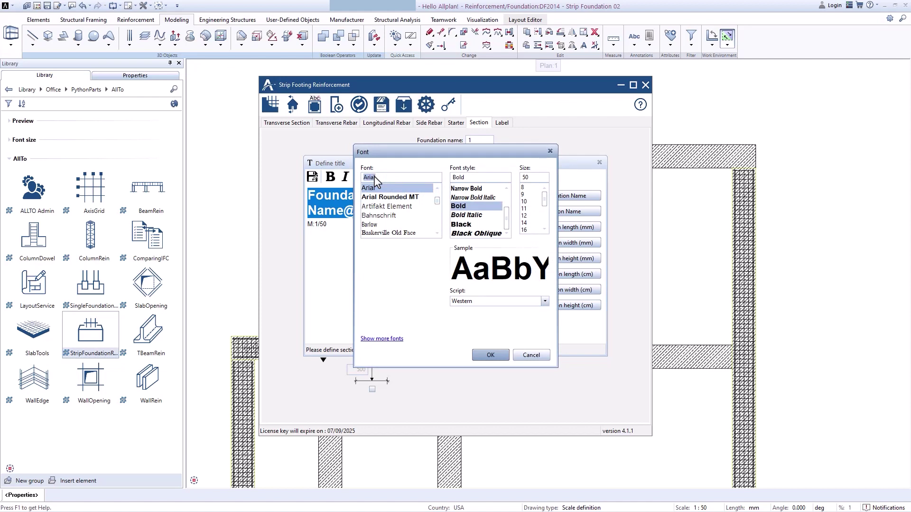
click(490, 355)
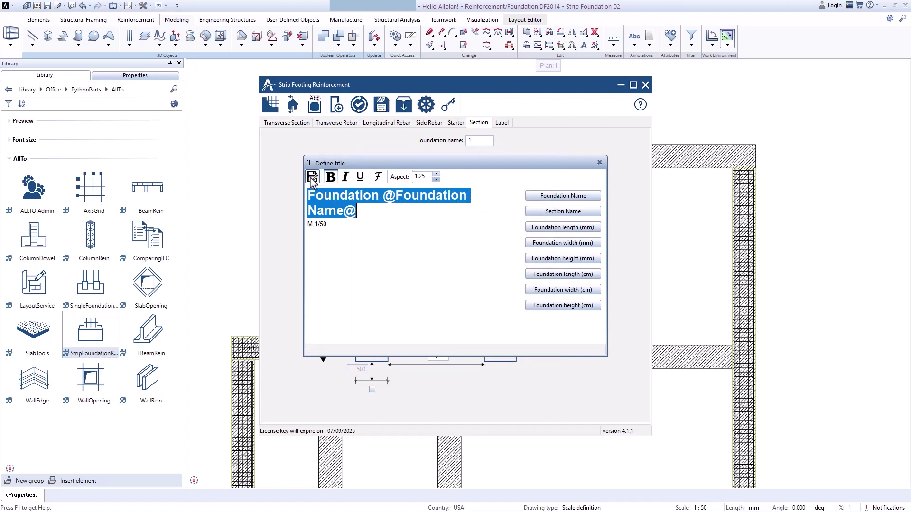
click(599, 163)
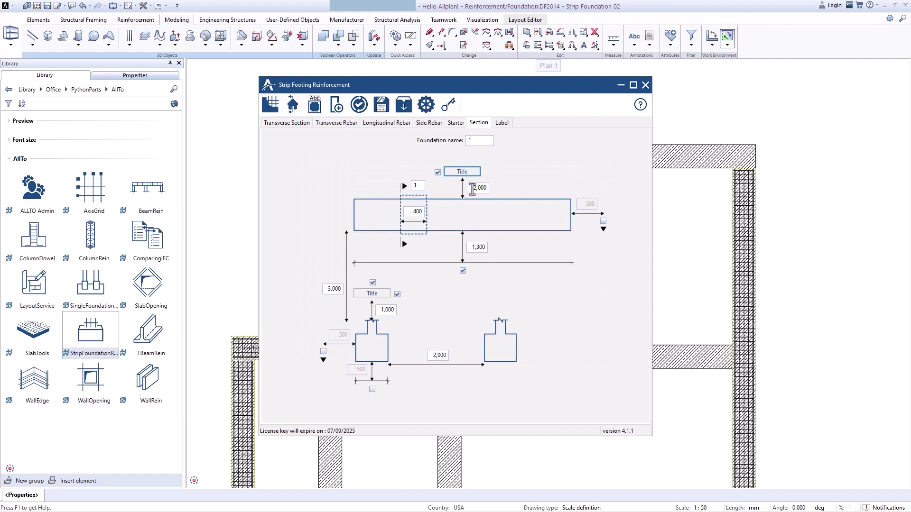
Step: Switch the longitudinal view's dimension line off and back on, and its level mark on and back off
click(472, 188)
click(470, 247)
click(462, 271)
click(462, 271)
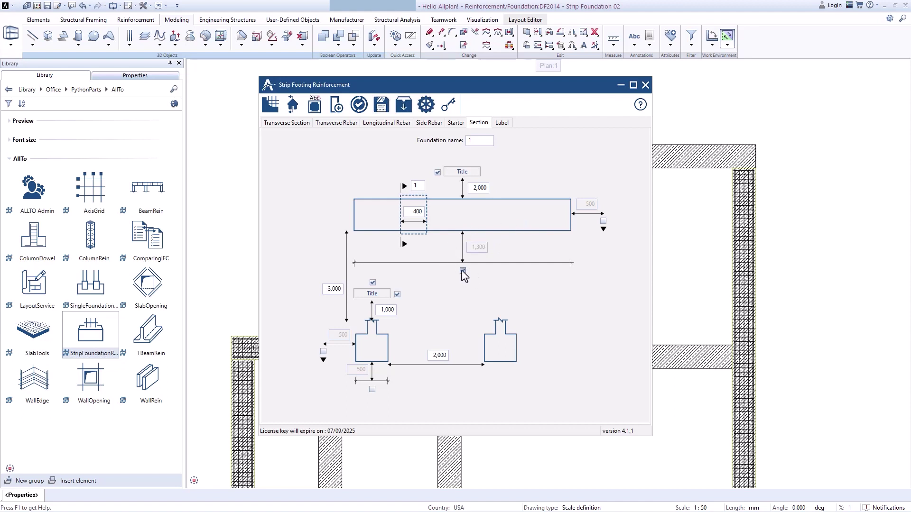
click(603, 221)
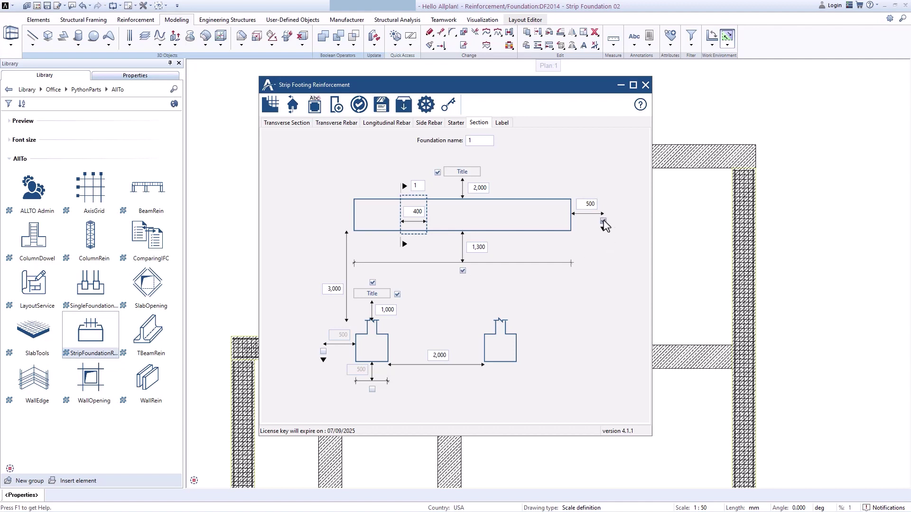
click(603, 221)
Step: Name the cross section cut through the foundation "a"
click(419, 185)
text(a)
click(414, 211)
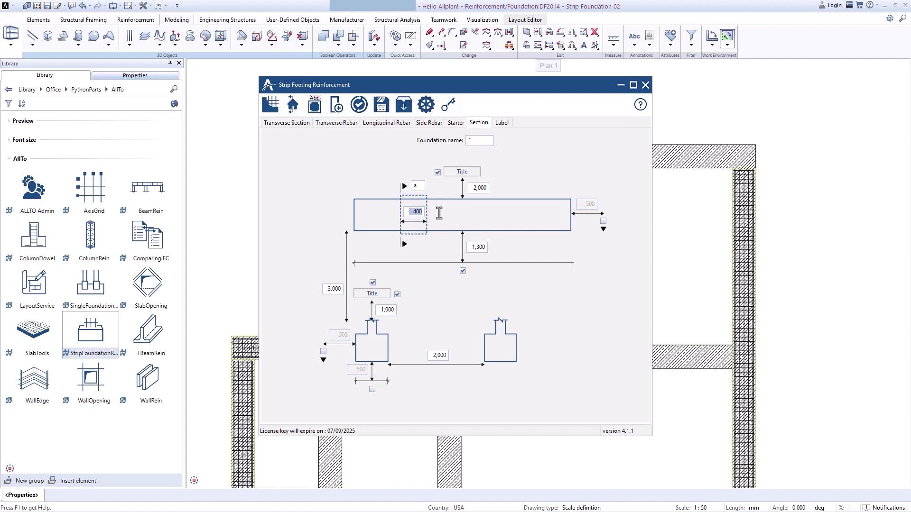
Step: Change the scale text in the cross section title to M:1/50, then save and close the title definition
click(372, 294)
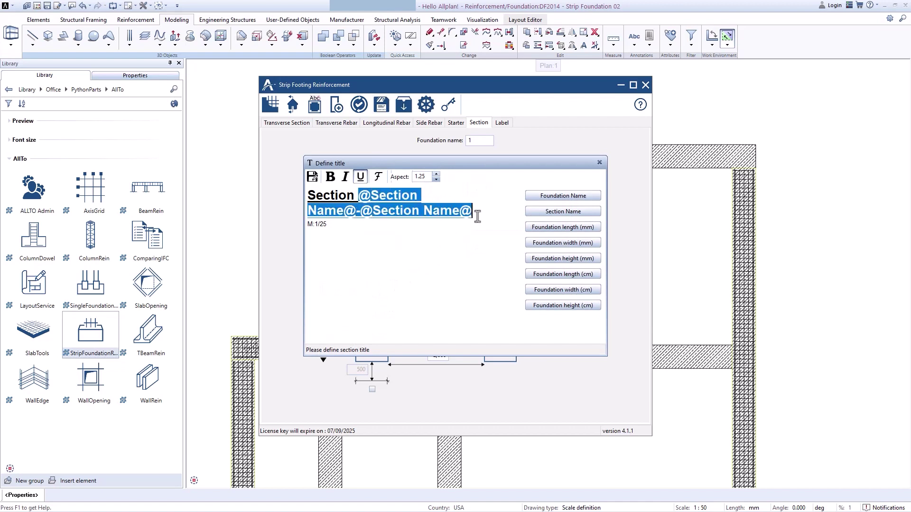
drag(359, 196, 478, 213)
mouse_move(478, 166)
mouse_down()
mouse_move(536, 215)
mouse_move(654, 215)
mouse_up()
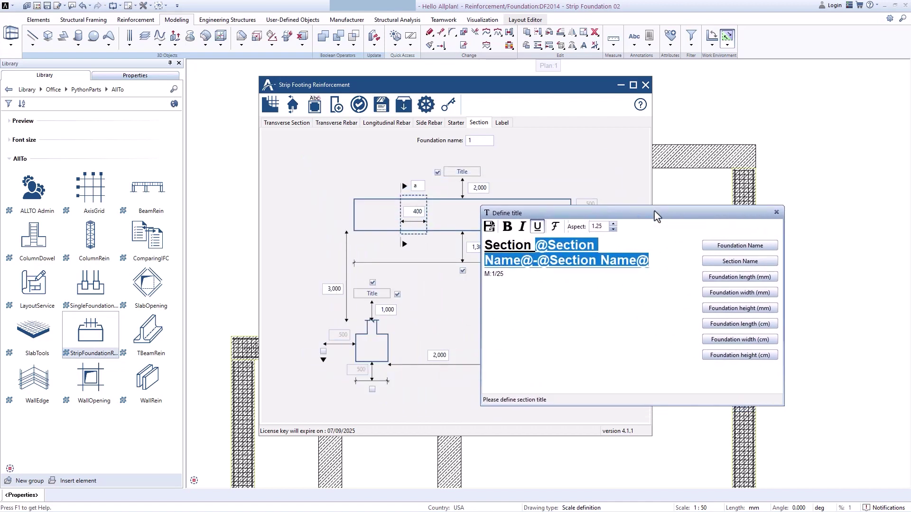
drag(655, 216, 481, 157)
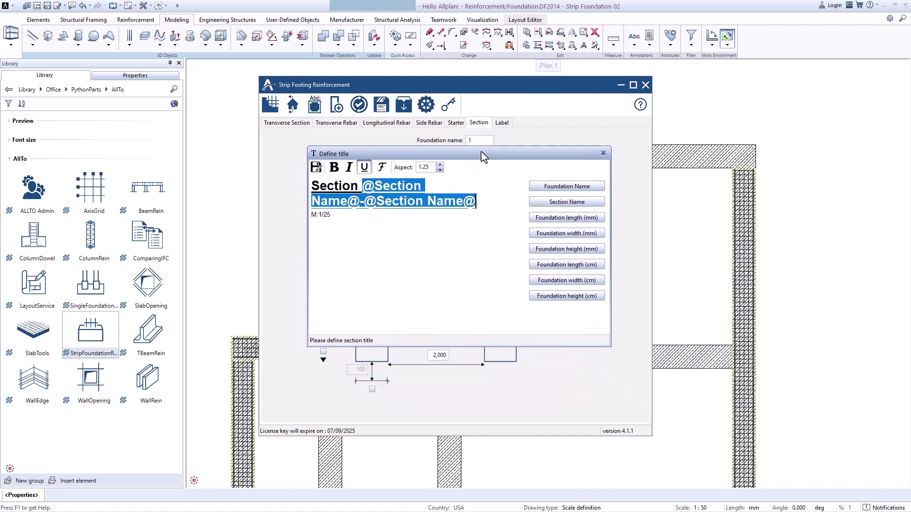
click(334, 215)
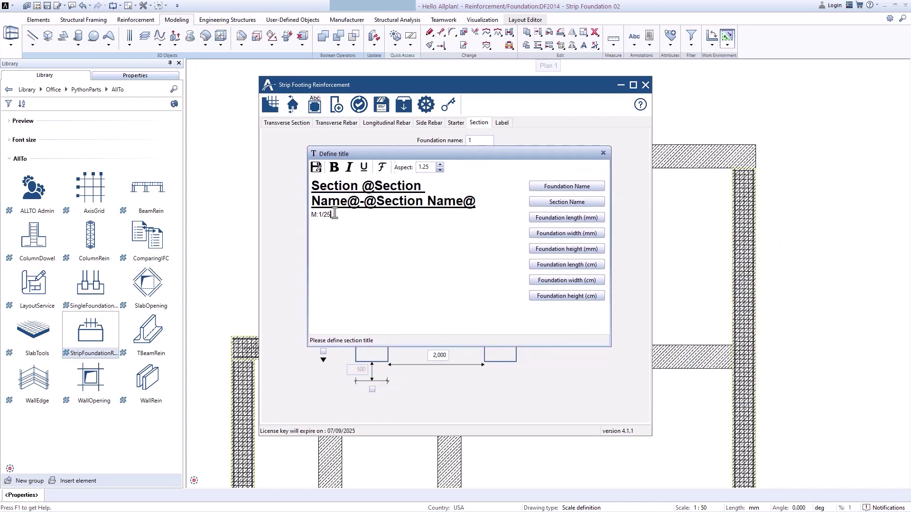
key(BackSpace)
key(BackSpace)
text(50)
click(319, 167)
click(603, 153)
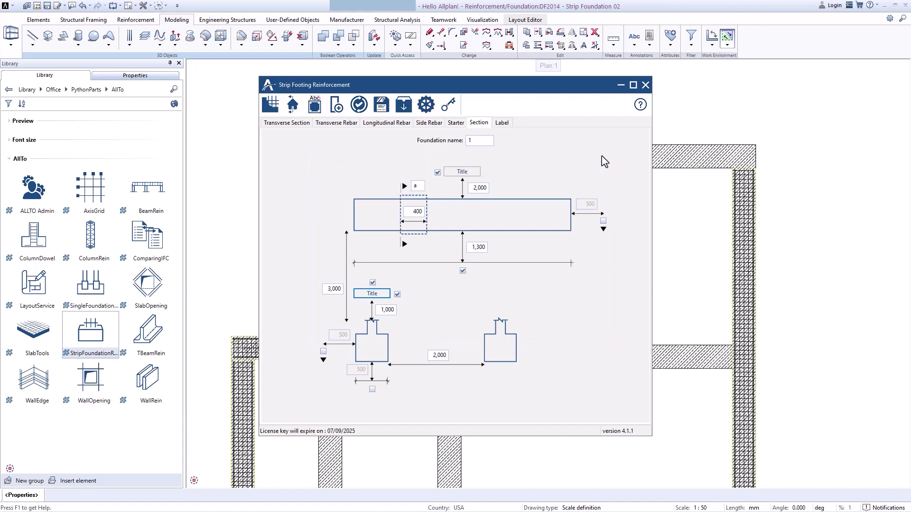
Step: Enable the width dimension line below the cross section, at a distance of 500
drag(380, 310, 414, 311)
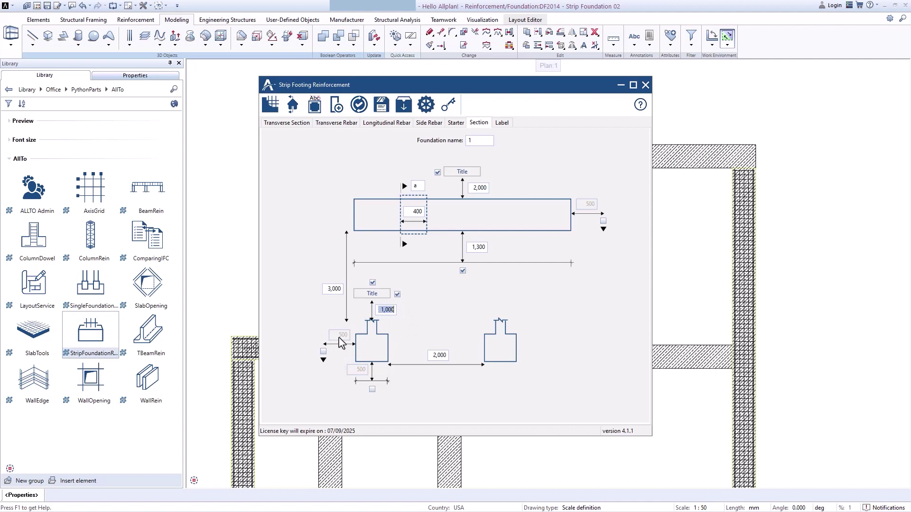
click(372, 389)
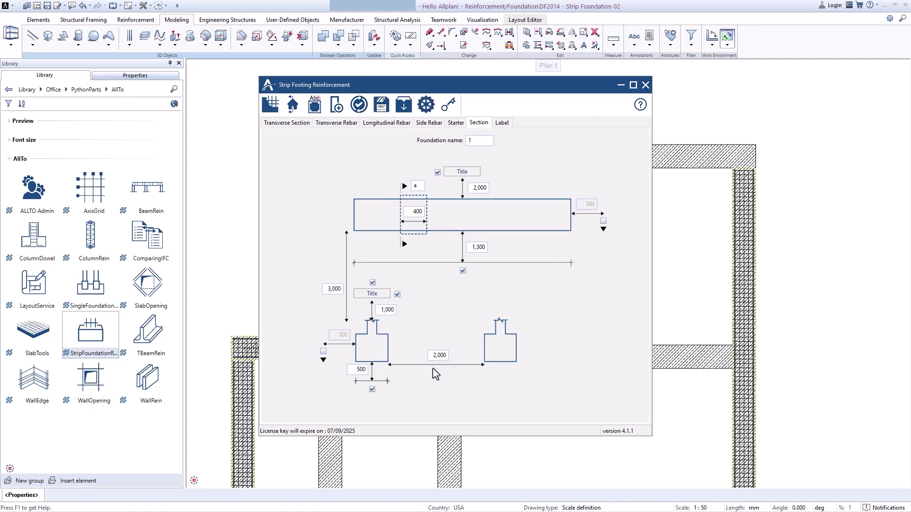
click(436, 355)
Step: Check the label offsets and the label options of rebar marks 2 and 3 in the label settings
click(506, 126)
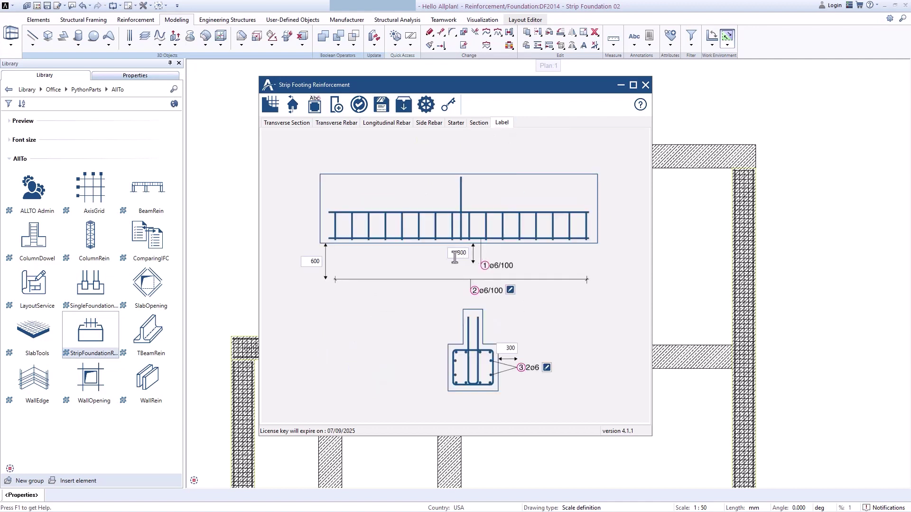
drag(455, 253, 476, 254)
drag(306, 261, 334, 262)
click(510, 291)
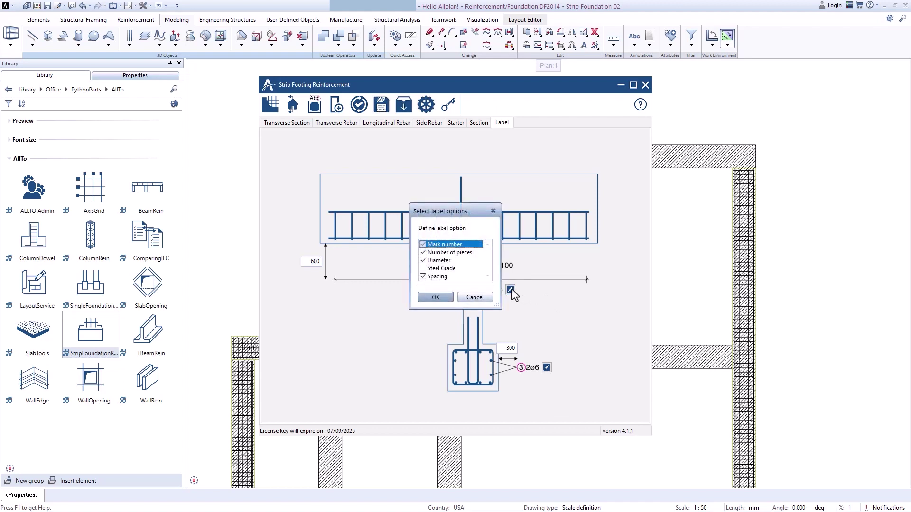
click(435, 297)
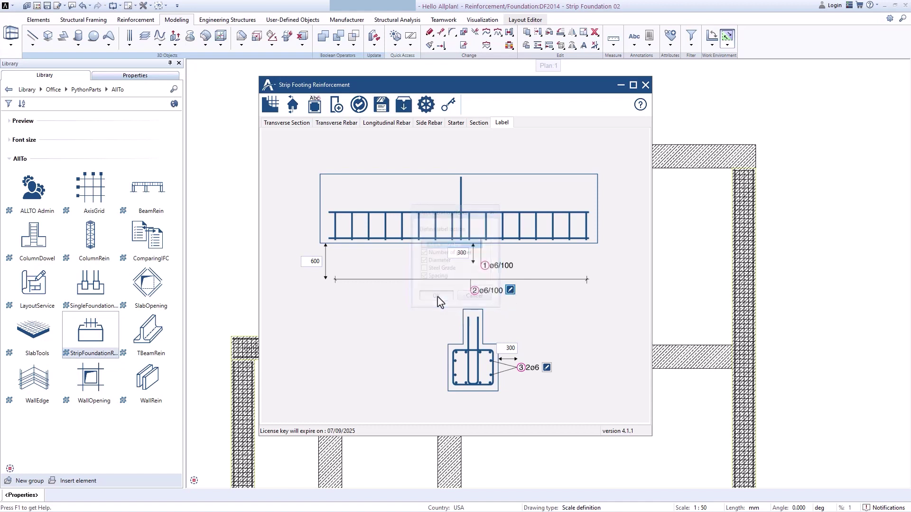
click(547, 368)
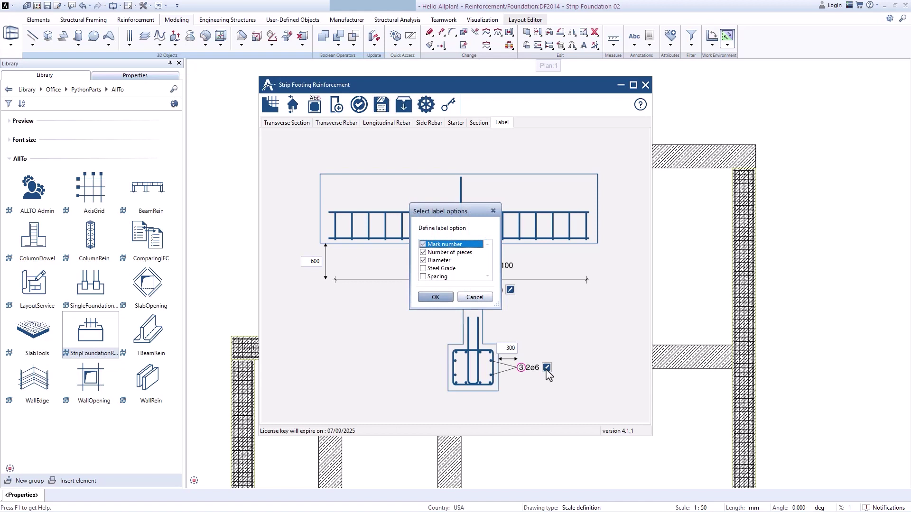
click(436, 298)
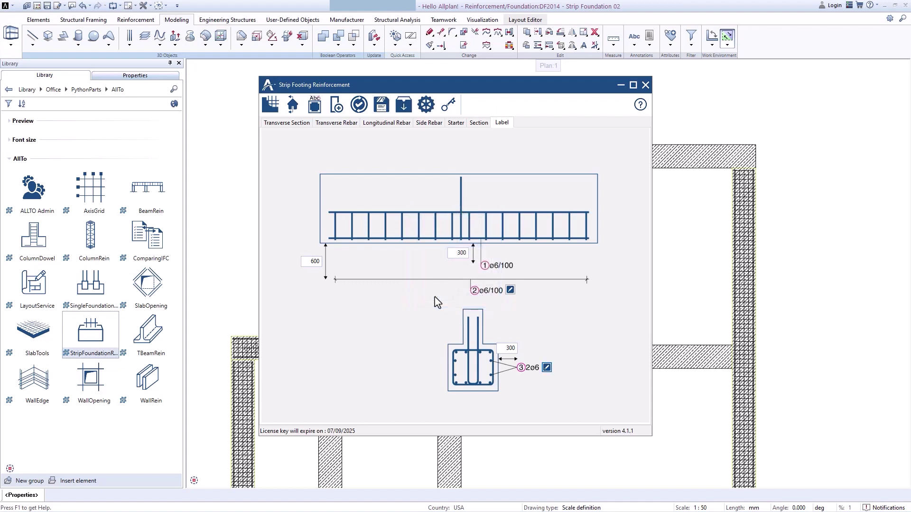
Step: Generate the labelled foundation views with 1021 as the rebar drawing and 2014 as the section drawing, placing them beside the plan
click(313, 108)
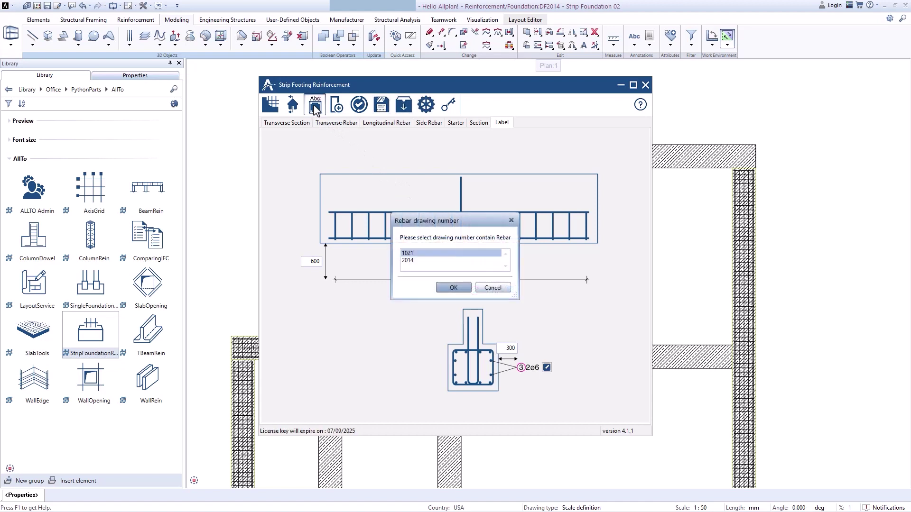
click(453, 289)
click(418, 261)
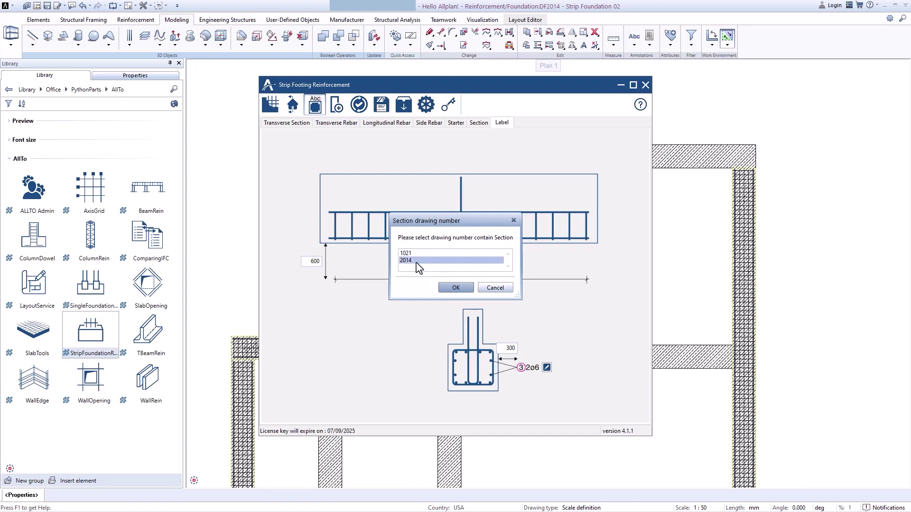
click(455, 288)
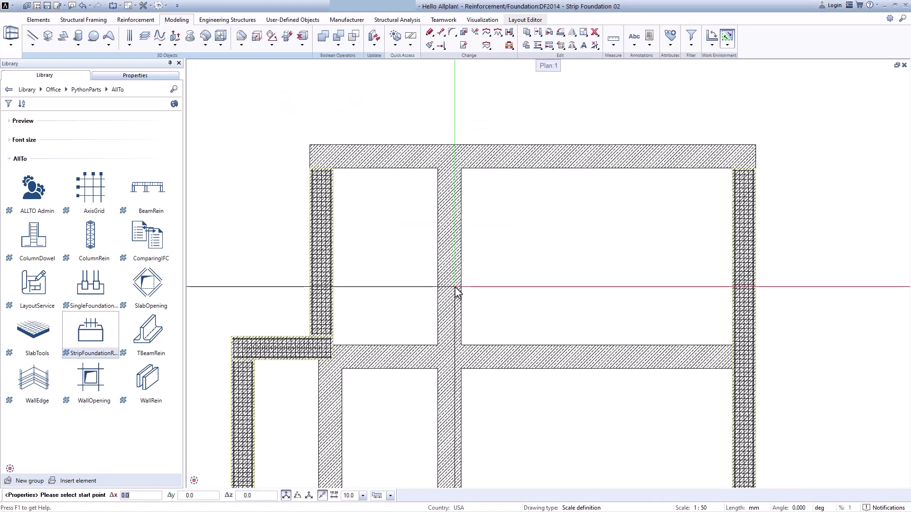
scroll(455, 286, down, 1)
scroll(456, 286, down, 2)
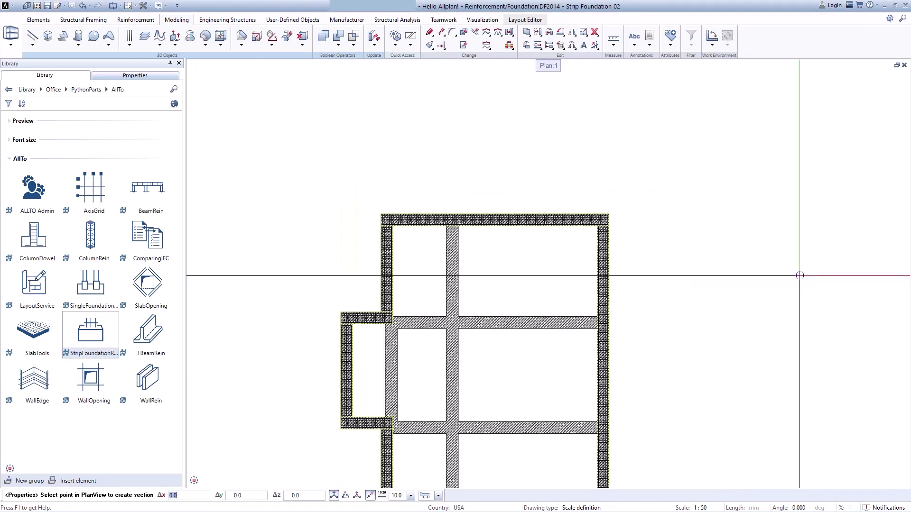
middle_drag(789, 275, 516, 287)
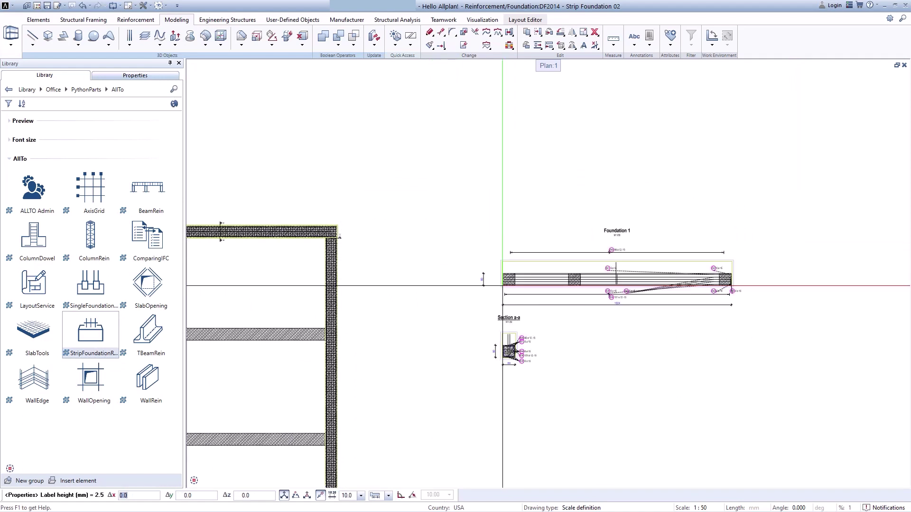
key(Escape)
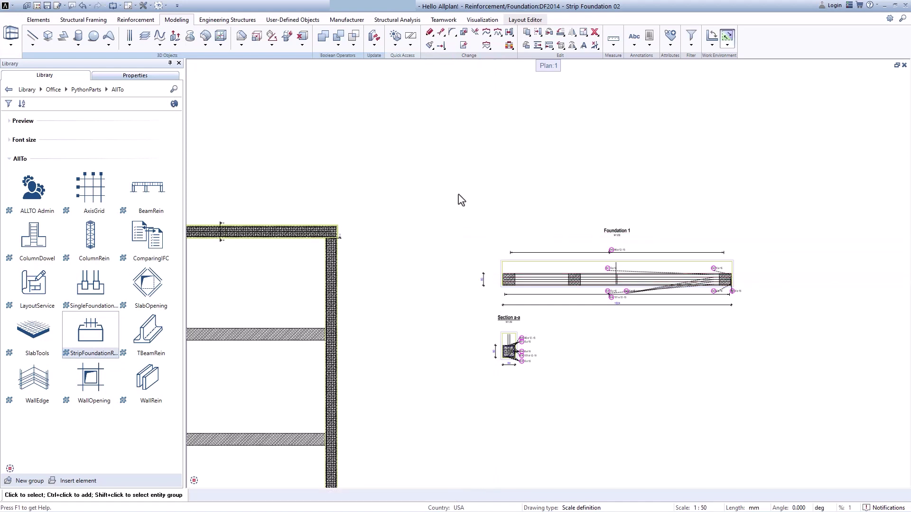
Step: Move the Foundation 1 views and section a-a with zero displacement to refresh their label leaders, and clear the selection
drag(458, 195, 789, 389)
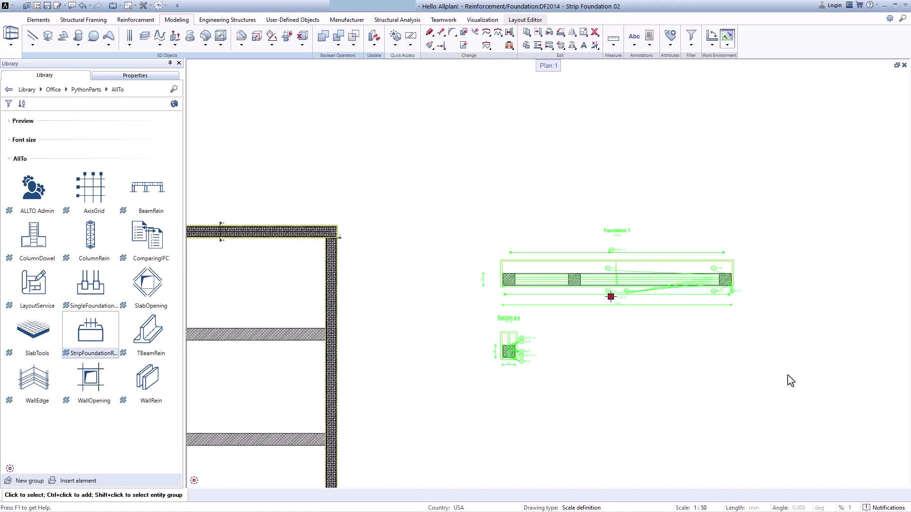
click(136, 19)
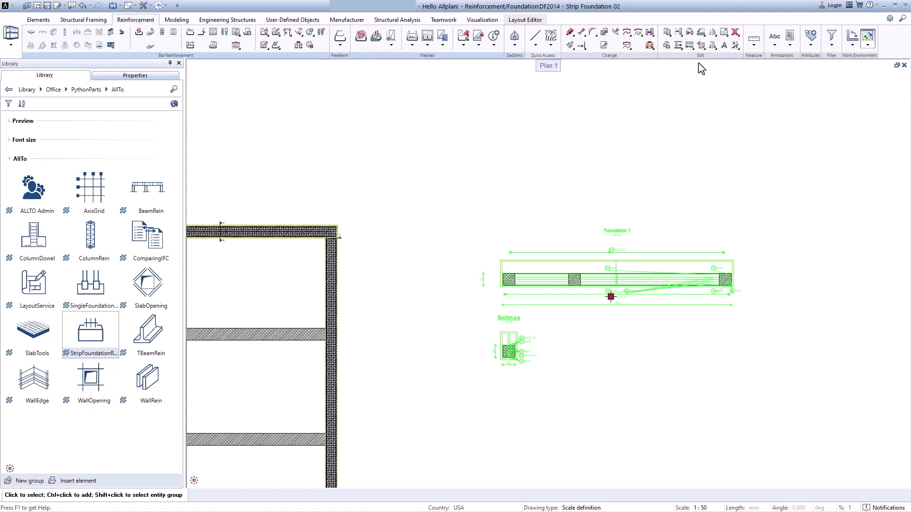
click(685, 40)
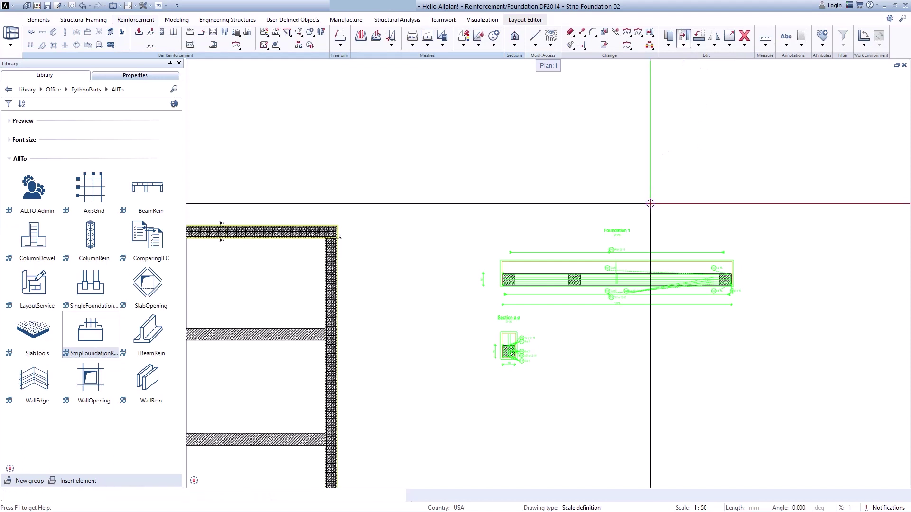
key(Escape)
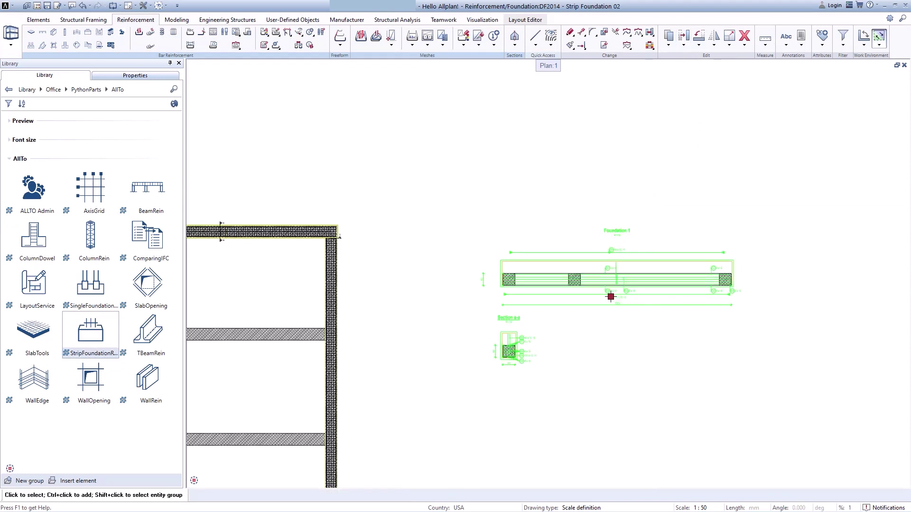
double_click(611, 296)
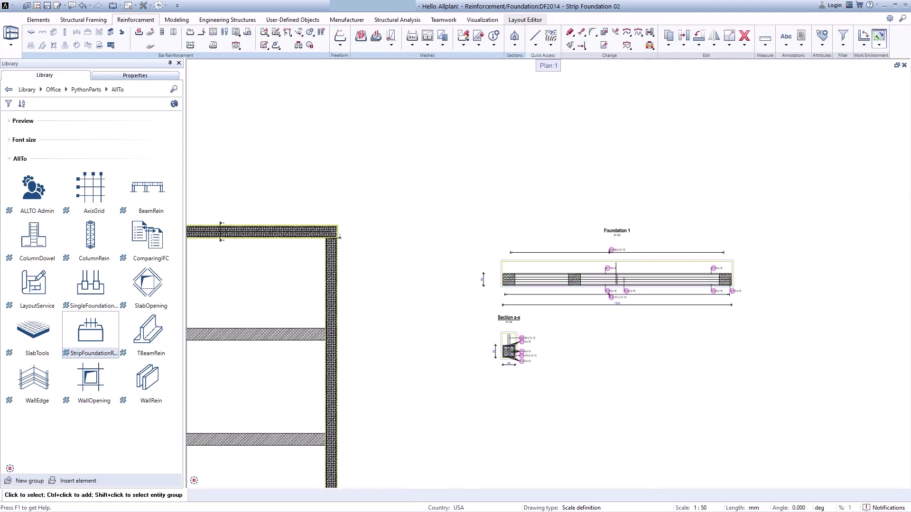
Step: Rearrange marks 1 to 9999 after 1 with identical shapes, meshes and rebars included and tolerance 1.0000
click(310, 45)
click(219, 130)
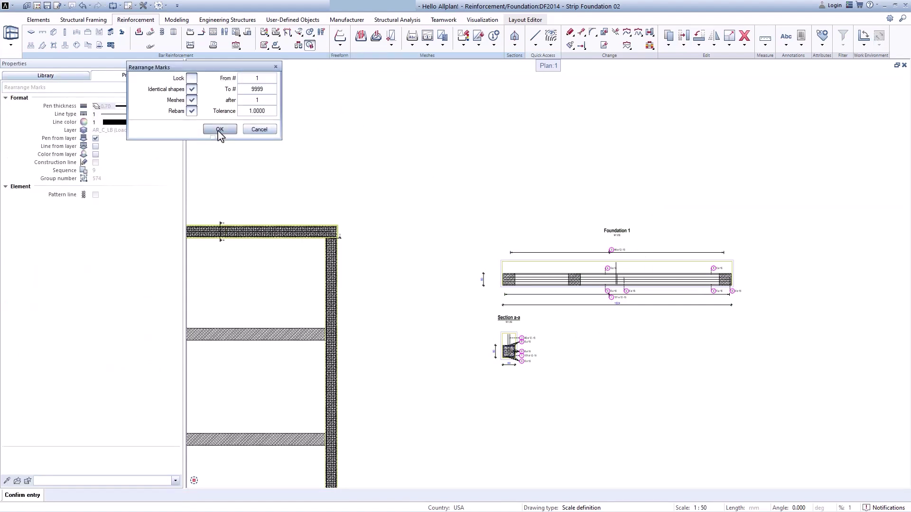
Step: Open the section settings of the second strip footing, setting the foundation name to 2 and the section mark to b
scroll(526, 313, up, 3)
middle_drag(676, 311, 597, 371)
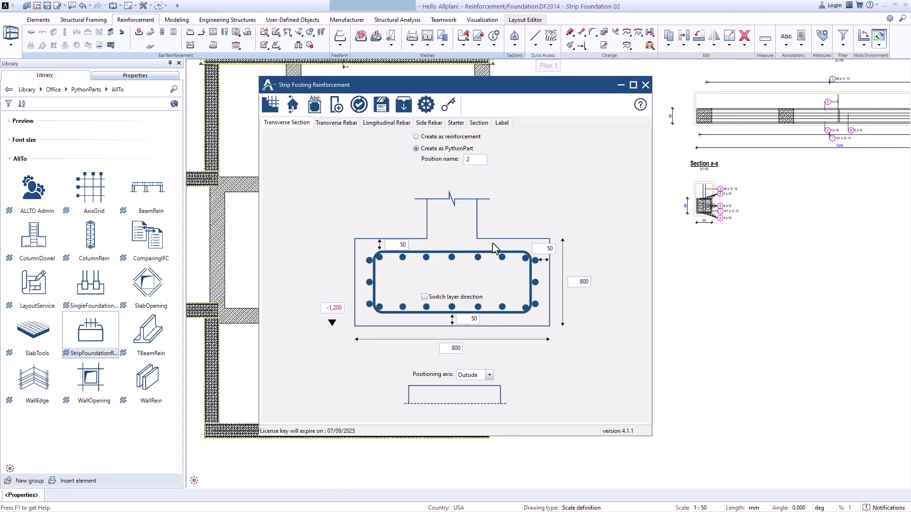
click(479, 123)
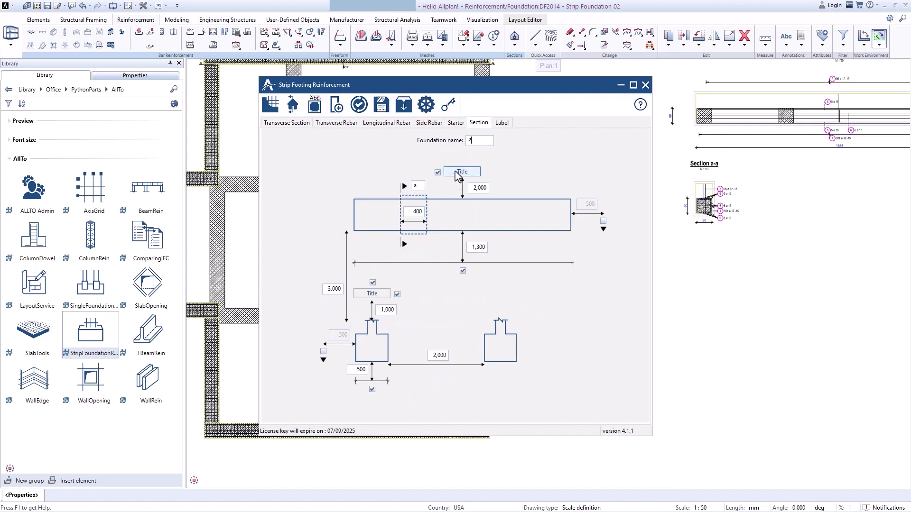
click(413, 186)
Step: Generate the labelled Foundation 2 views and section b-b, placing them below section a-a and aligned with the Foundation 1 views
click(315, 105)
click(455, 290)
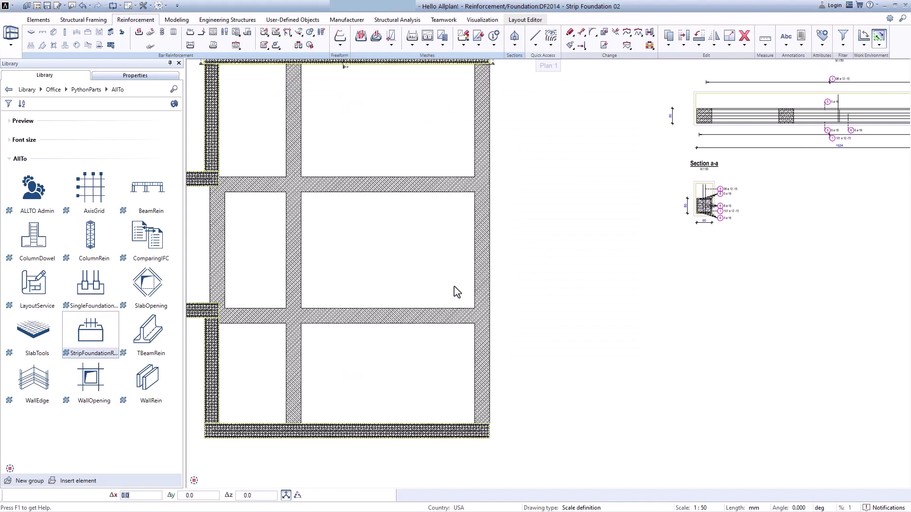
middle_drag(740, 284, 453, 260)
scroll(514, 271, down, 1)
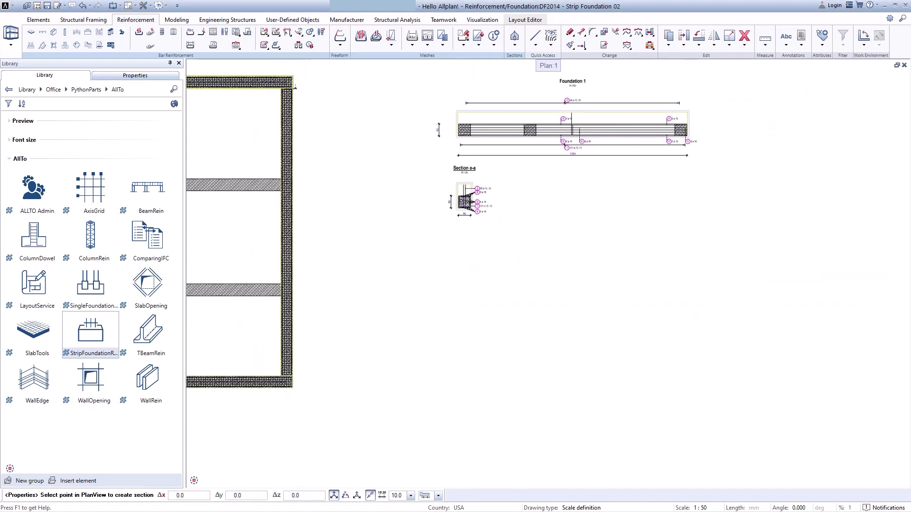
click(458, 319)
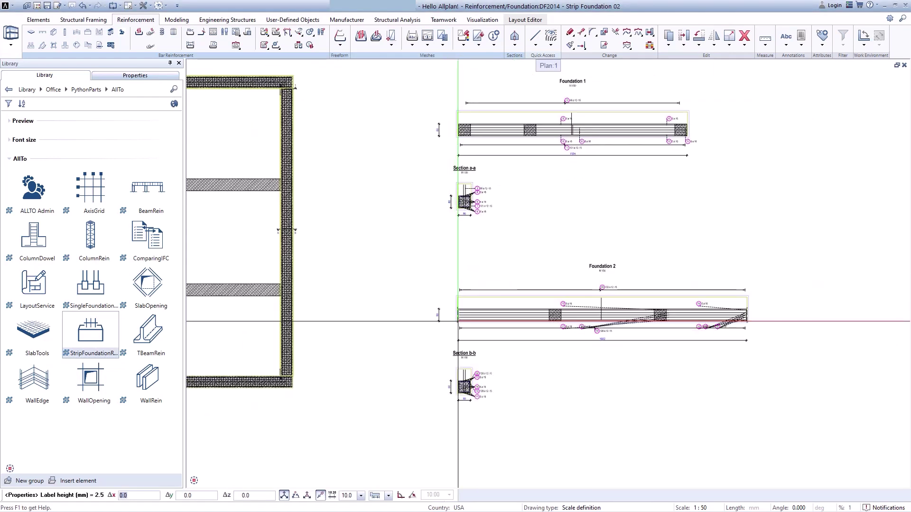
key(Escape)
Step: Move the Foundation 2 views and section b-b with zero displacement to refresh their label leaders, and check the labels
drag(392, 241, 803, 430)
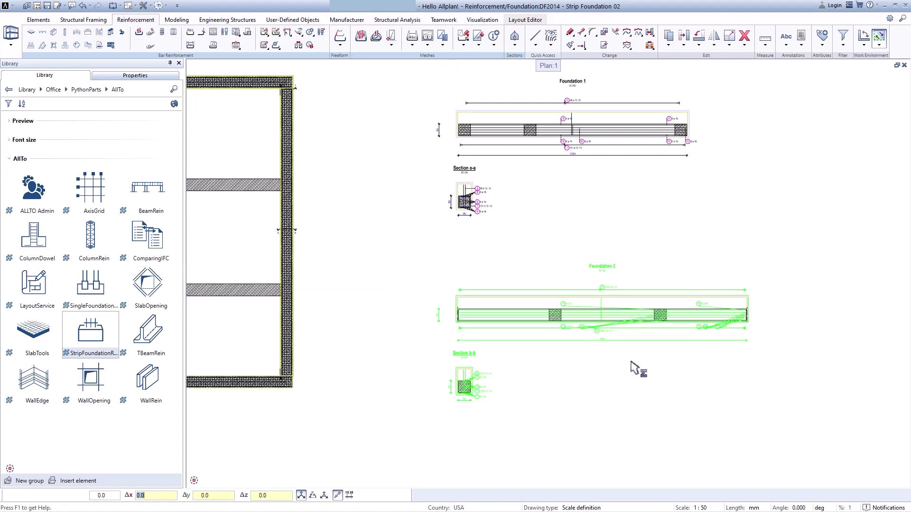
key(Escape)
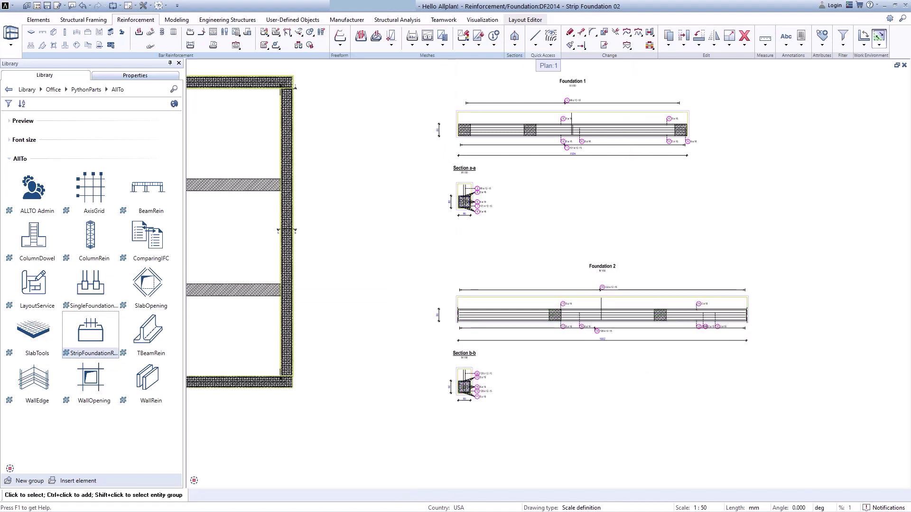
scroll(535, 375, up, 3)
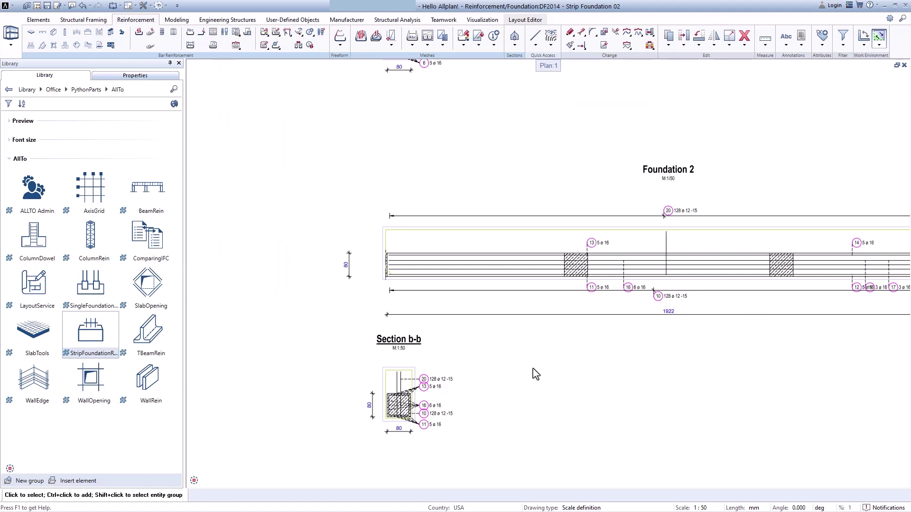
mouse_move(744, 372)
middle_down()
mouse_move(526, 349)
mouse_move(723, 350)
middle_up()
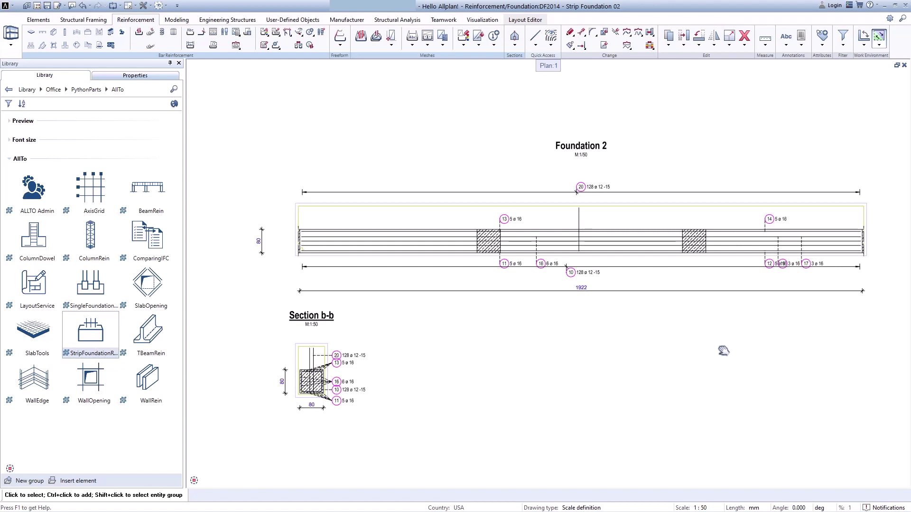
scroll(723, 351, down, 3)
middle_drag(437, 337, 664, 369)
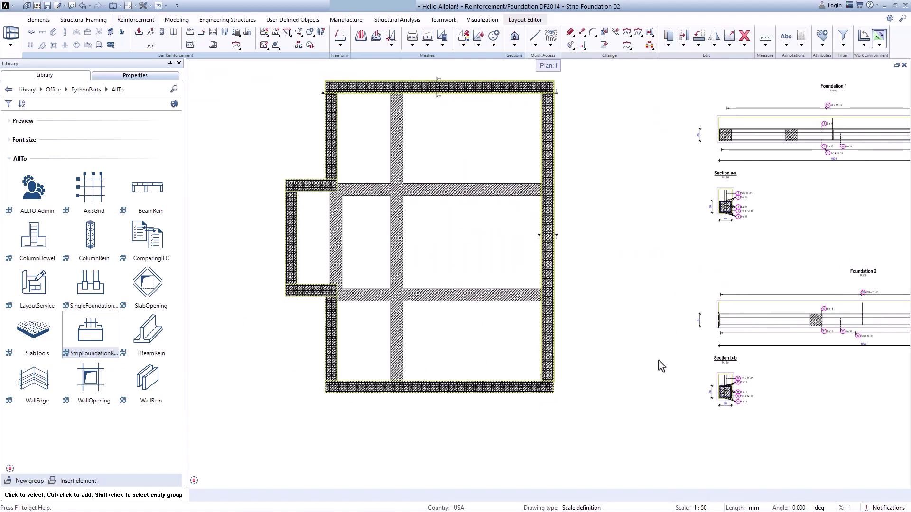
Step: Inspect the strip footing reinforcement around the whole foundation in an enlarged central perspective view from several sides
click(896, 66)
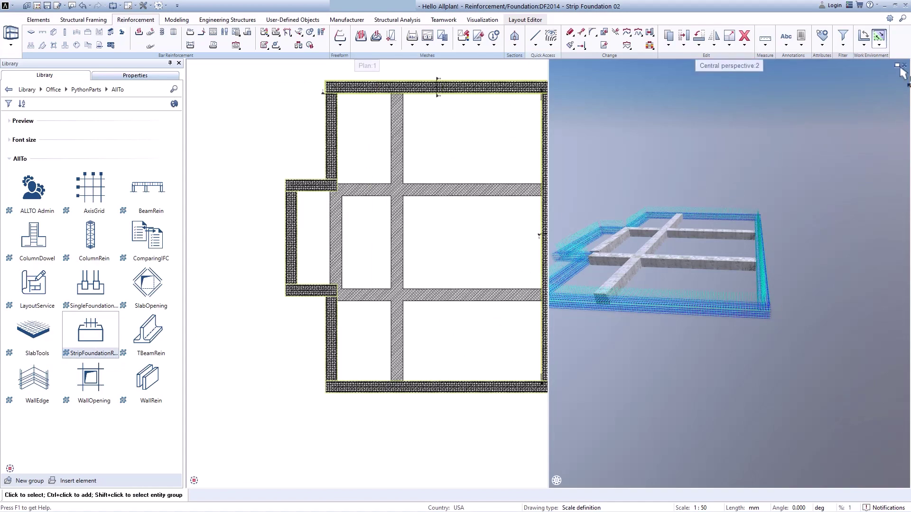
click(896, 66)
middle_drag(404, 263, 754, 353)
scroll(430, 297, up, 5)
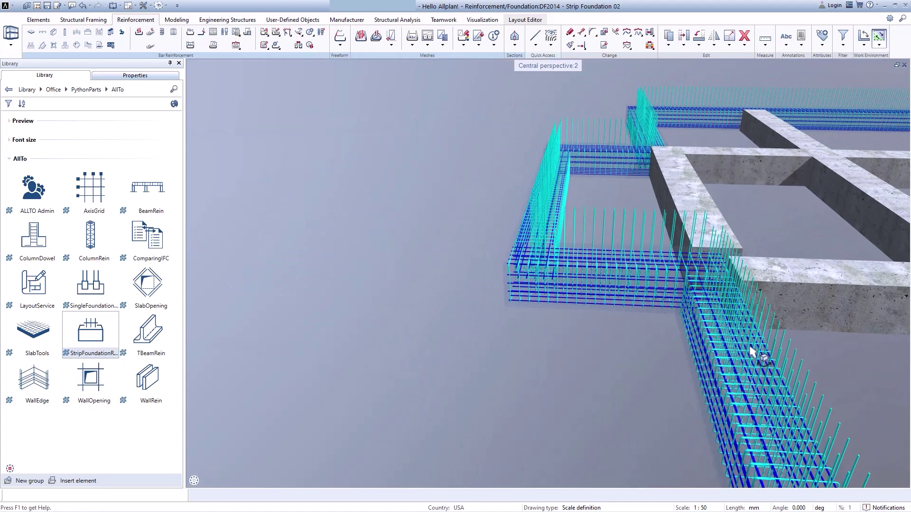
drag(749, 349, 475, 211)
middle_drag(488, 308, 811, 325)
drag(812, 325, 527, 284)
middle_drag(526, 284, 717, 242)
scroll(717, 242, down, 2)
middle_drag(450, 397, 726, 230)
scroll(717, 230, down, 3)
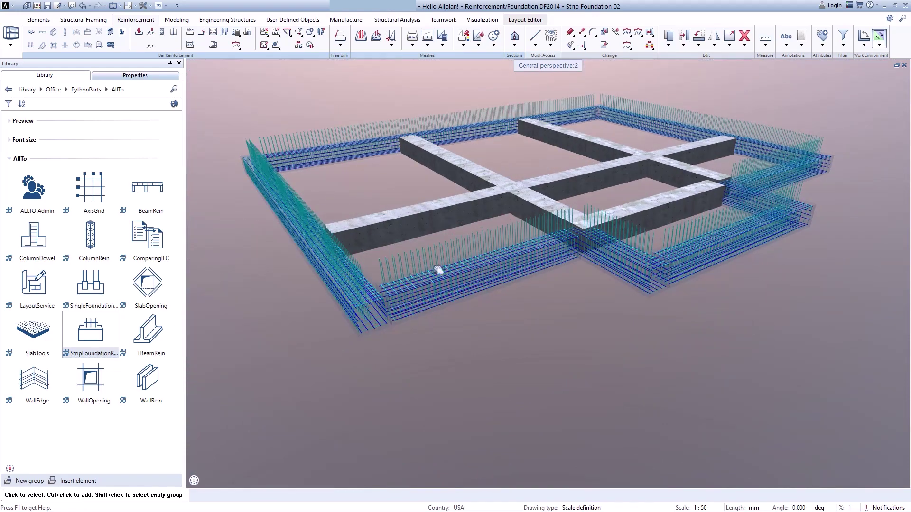
middle_drag(439, 270, 438, 369)
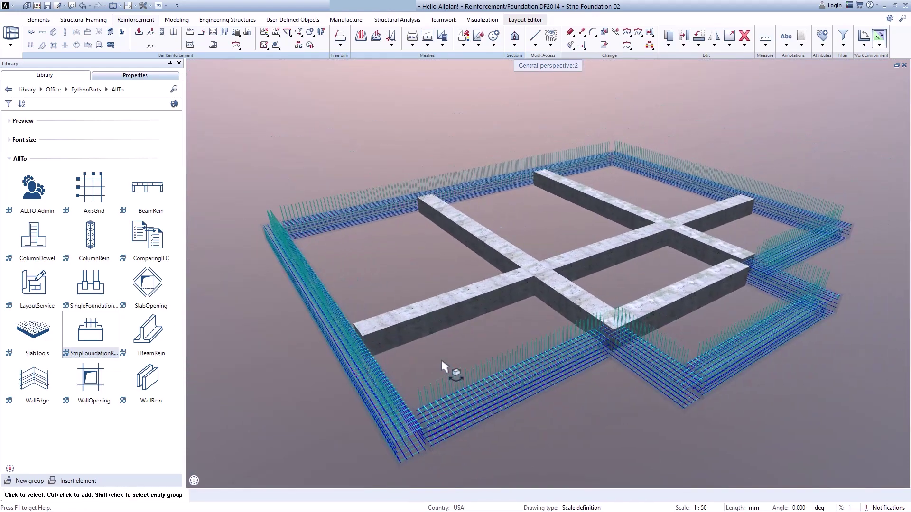